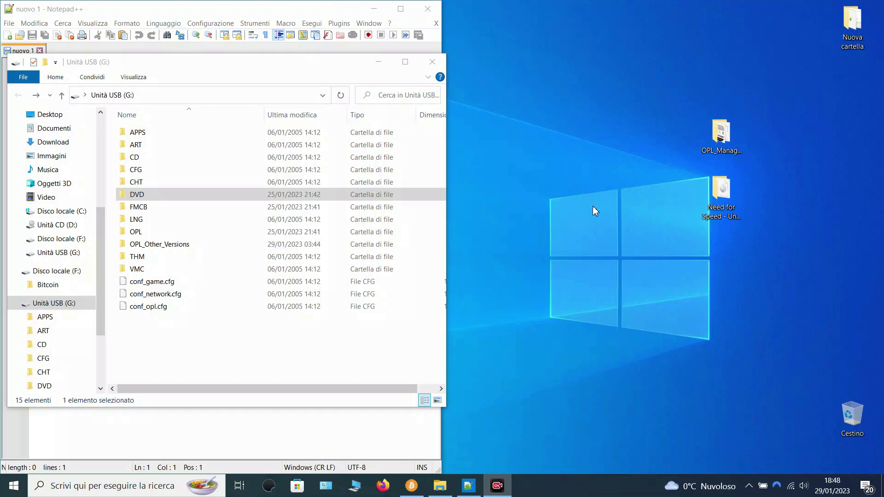
Check the contents of the Need for Speed - Underground 2 desktop folder and the DVD folder on USB drive G:.
{"action": "left_click", "coordinate": [735, 202]}
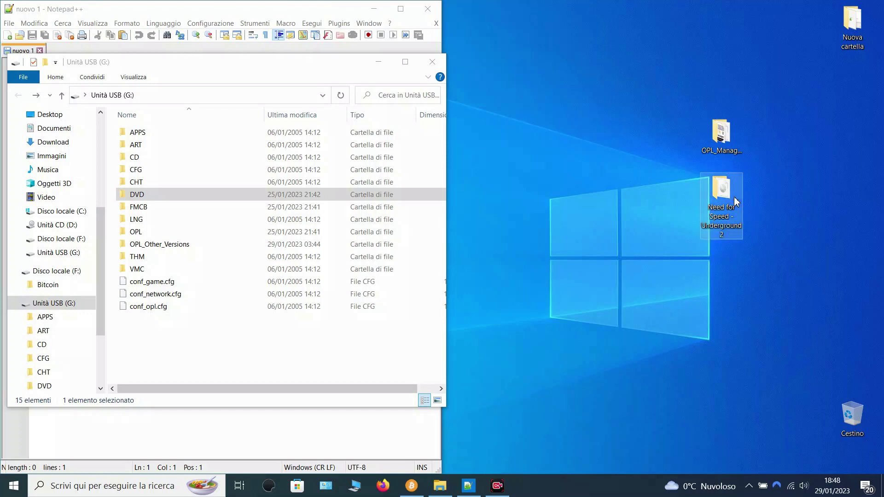
{"action": "double_click", "coordinate": [736, 201]}
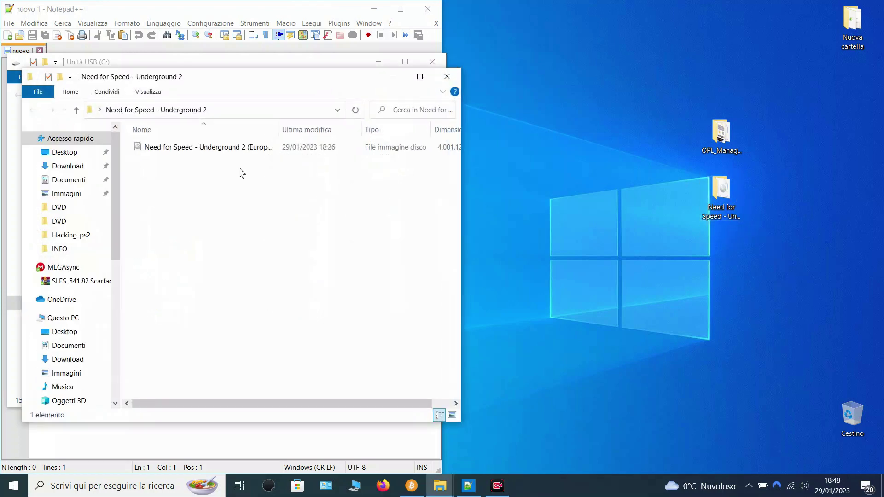
{"action": "left_click", "coordinate": [447, 77]}
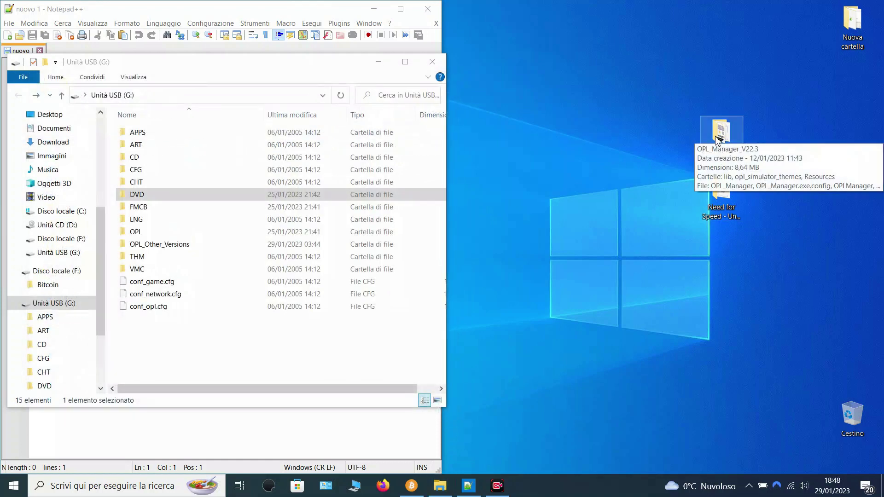
{"action": "double_click", "coordinate": [310, 198]}
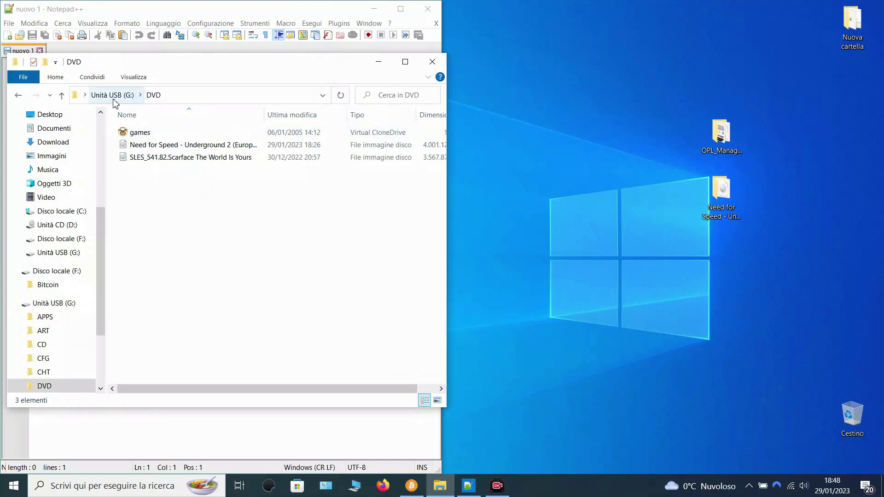
{"action": "left_click", "coordinate": [18, 95]}
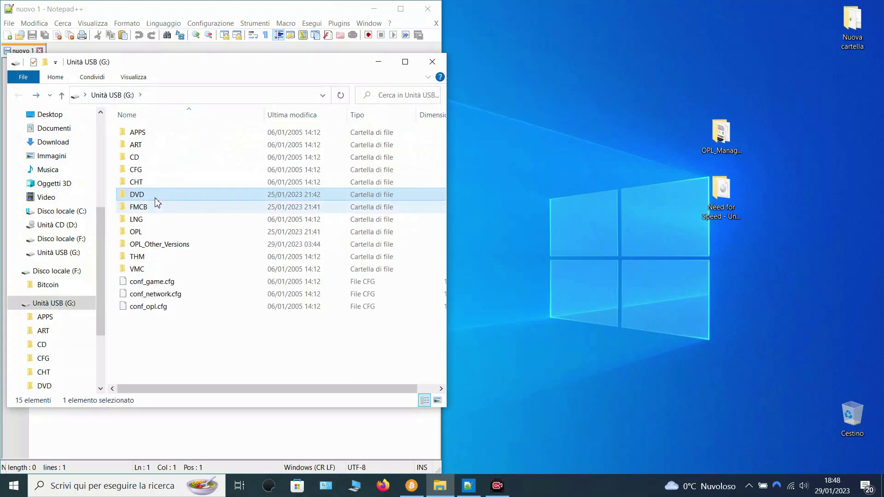
{"action": "left_click", "coordinate": [432, 62]}
Launch OPL Manager from the OPL_Manager_V22.3 desktop folder and decline creating the ART/CFG/CD/DVD folders.
{"action": "left_click", "coordinate": [725, 146]}
{"action": "double_click", "coordinate": [725, 146]}
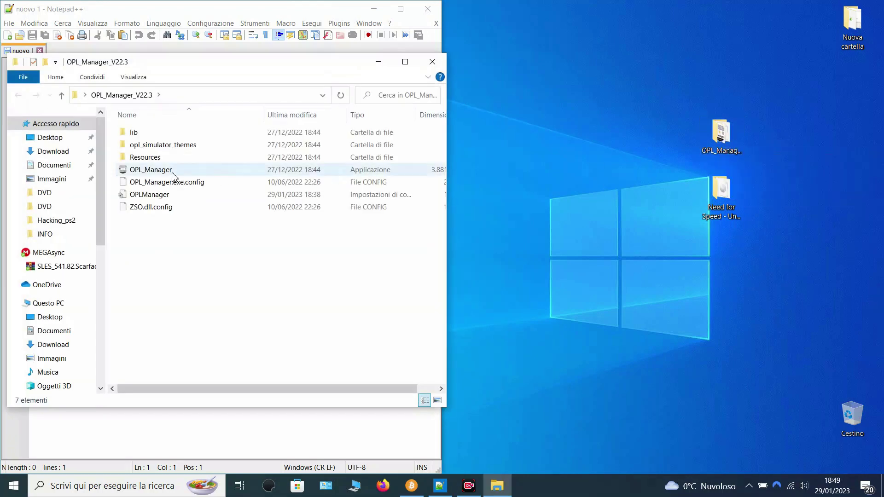
{"action": "double_click", "coordinate": [173, 171]}
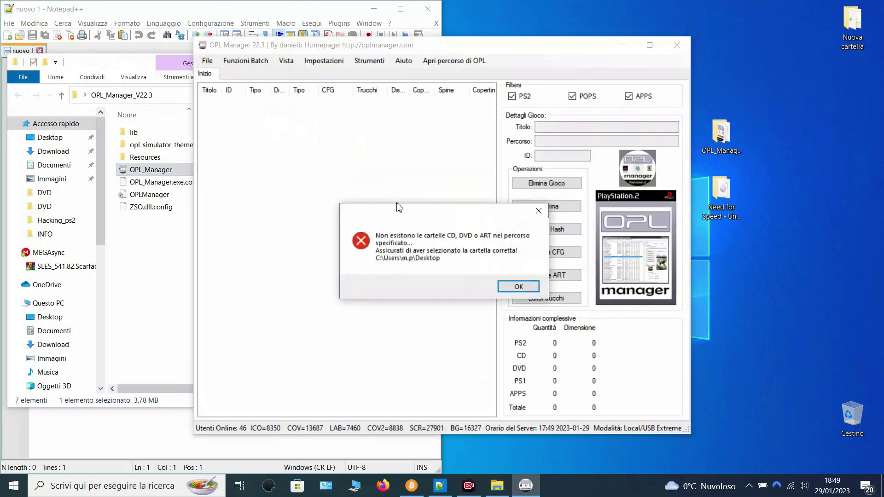
{"action": "left_click", "coordinate": [517, 287]}
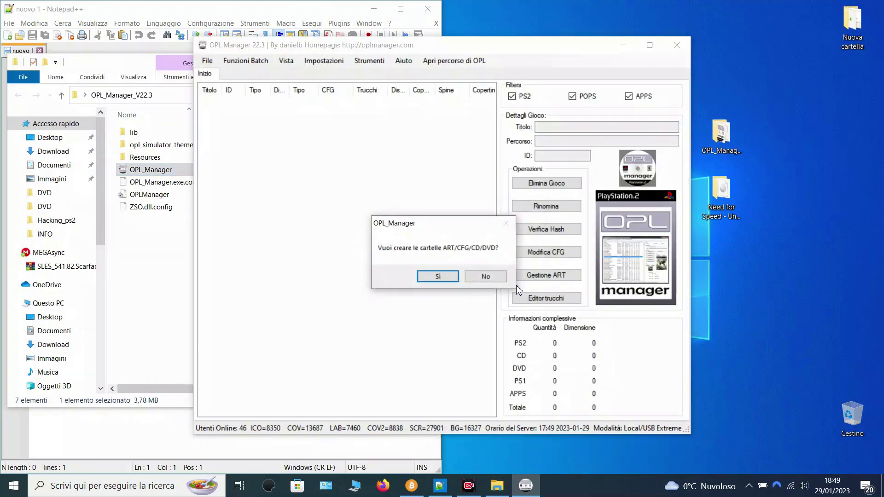
{"action": "left_click", "coordinate": [486, 276]}
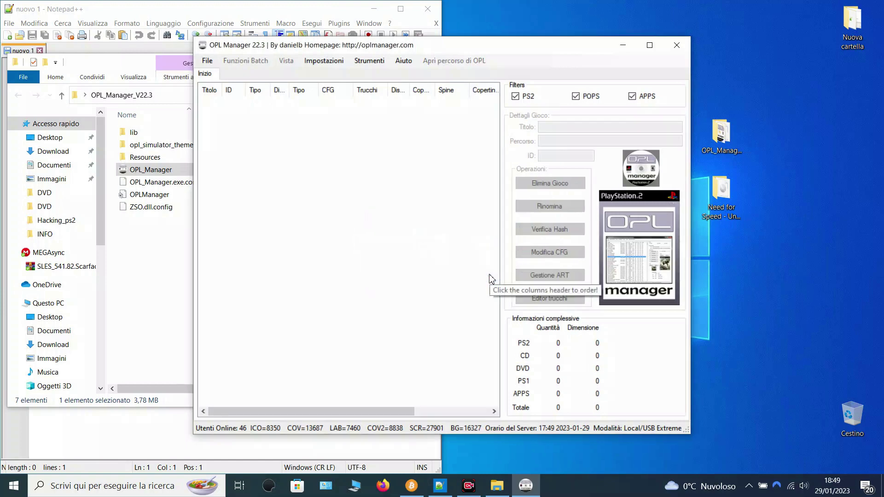
Set the OPL path to G:\ in the mode and path settings and save it.
{"action": "left_click", "coordinate": [341, 64]}
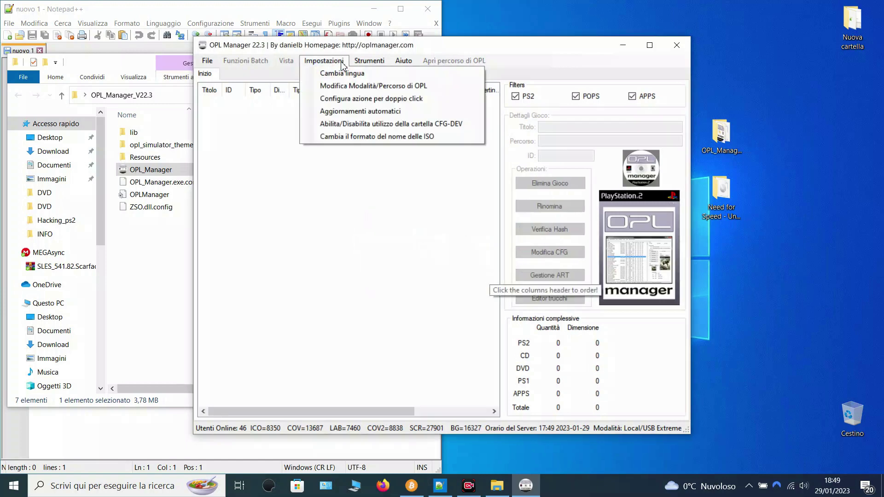
{"action": "left_click", "coordinate": [348, 88]}
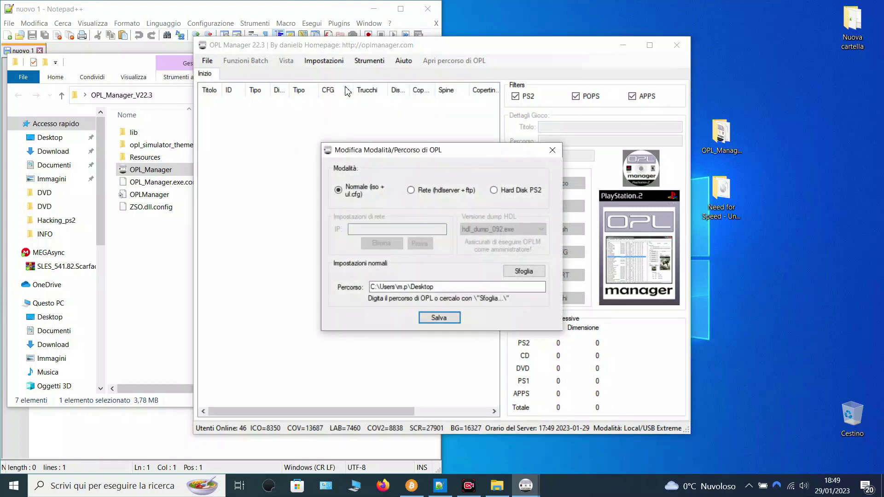
{"action": "left_click", "coordinate": [521, 279]}
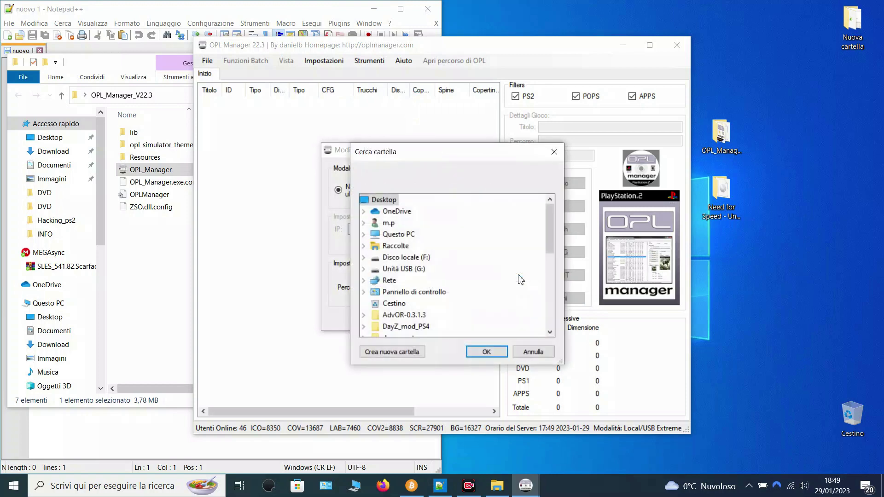
{"action": "left_click", "coordinate": [366, 268]}
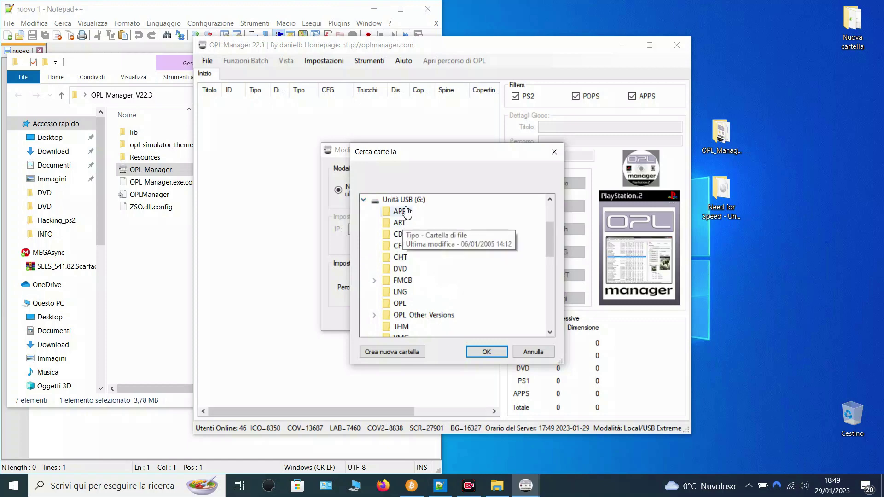
{"action": "left_click", "coordinate": [487, 352]}
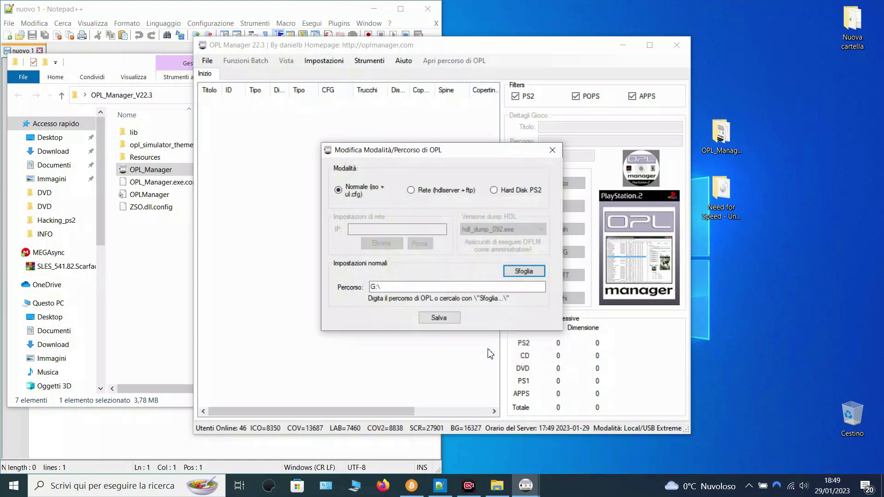
{"action": "left_click", "coordinate": [450, 321]}
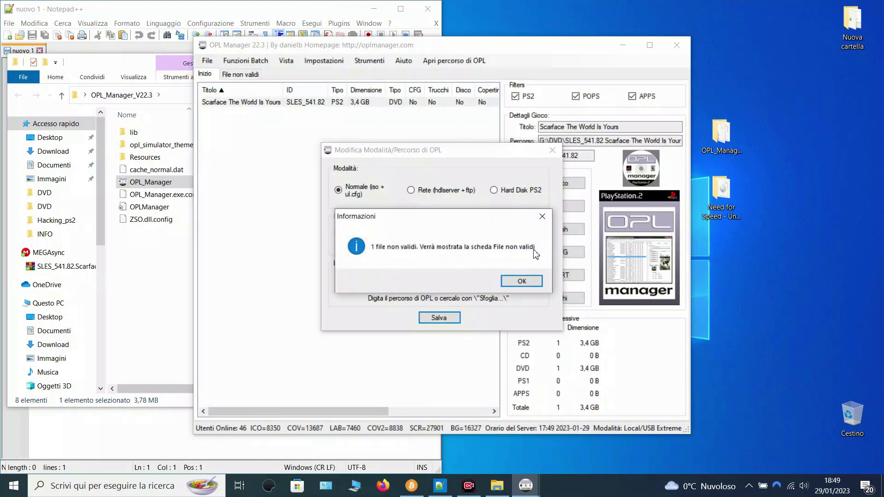
{"action": "left_click", "coordinate": [522, 282]}
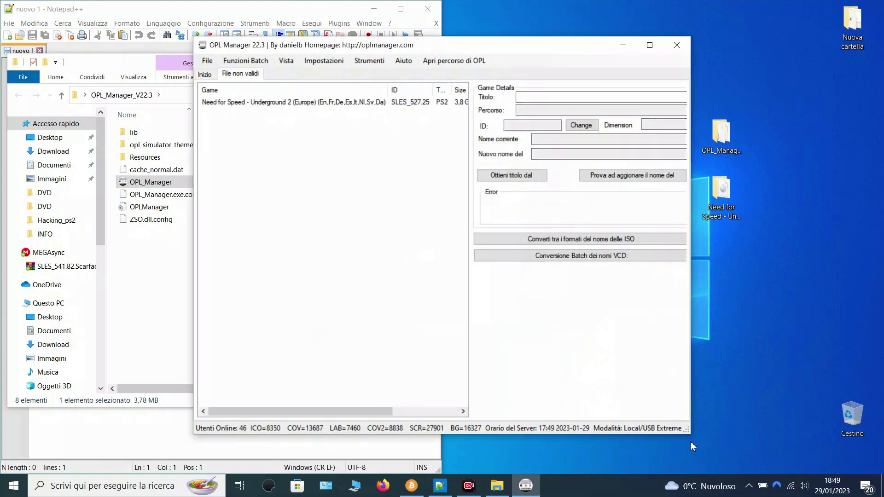
Enlarge and reposition the manager window and compare the valid games list with the invalid files list.
{"action": "left_click_drag", "start_coordinate": [691, 439], "coordinate": [828, 464]}
{"action": "left_click_drag", "start_coordinate": [516, 46], "coordinate": [462, 23]}
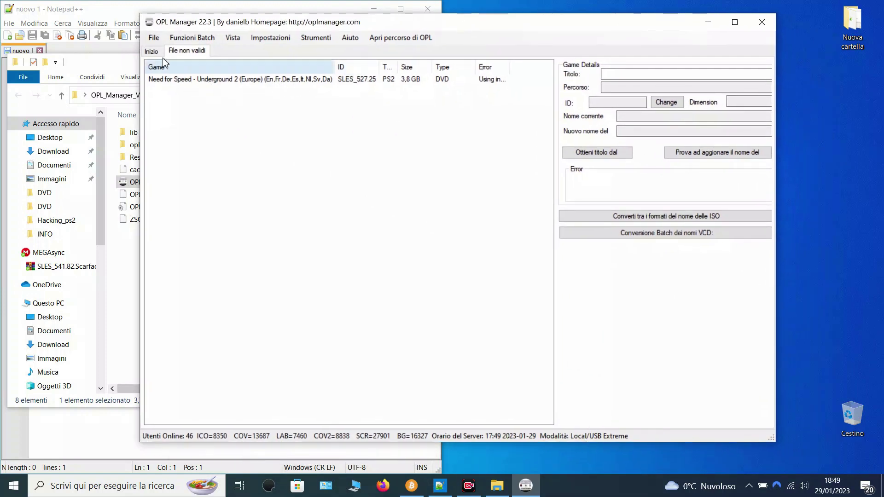
{"action": "left_click", "coordinate": [152, 52]}
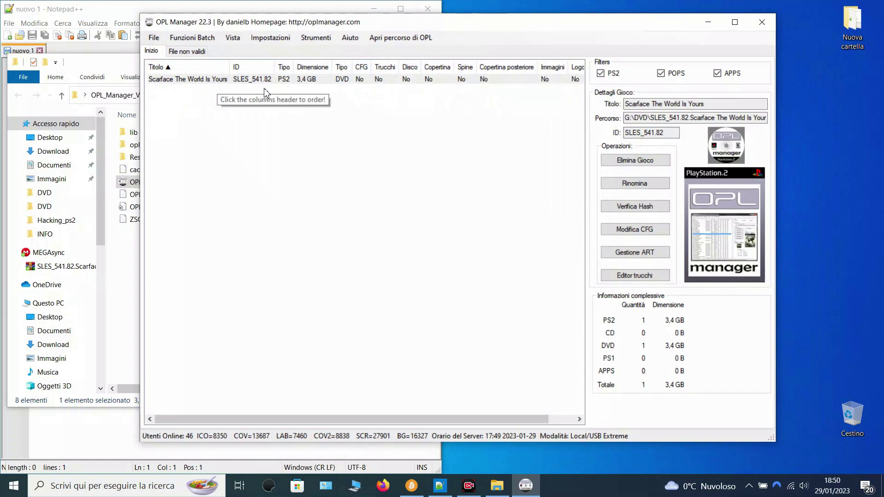
{"action": "left_click", "coordinate": [186, 52]}
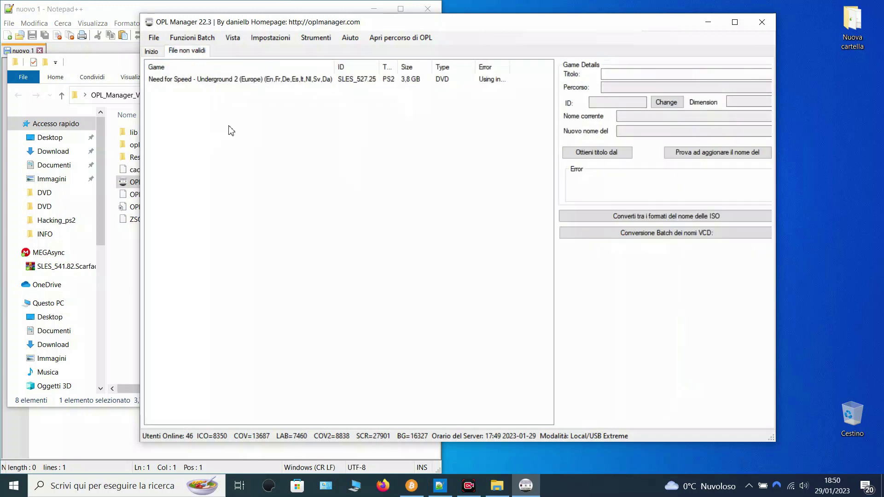
Rename the invalid Need for Speed ISO to SLES_527.25.Need for Speed - Underground 2.iso using the retrieved title, and widen the title column.
{"action": "left_click", "coordinate": [219, 87]}
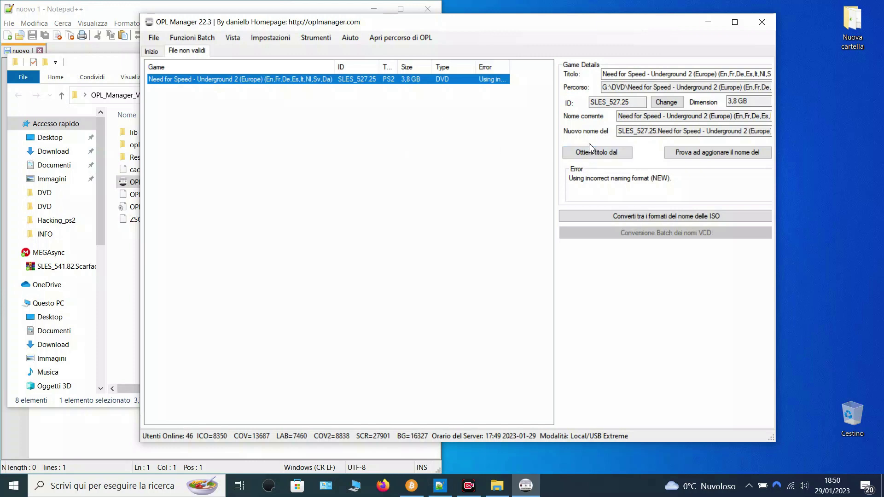
{"action": "left_click", "coordinate": [592, 155]}
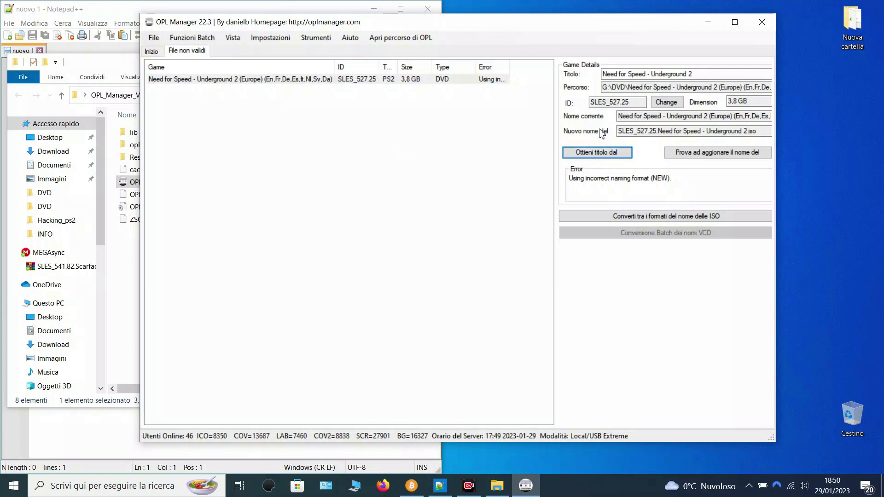
{"action": "left_click", "coordinate": [717, 156]}
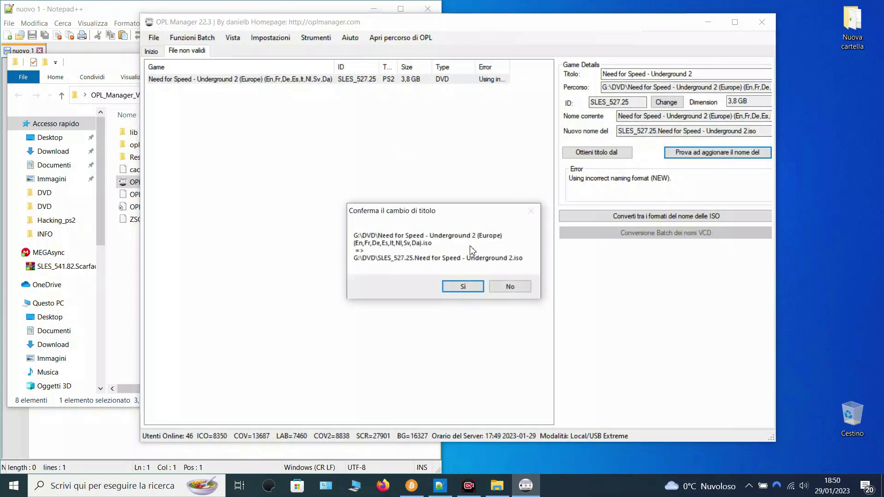
{"action": "left_click", "coordinate": [462, 286]}
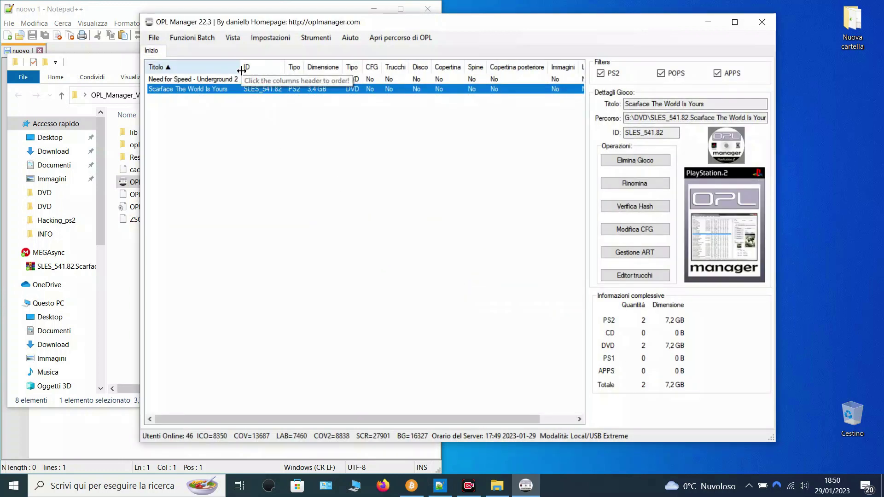
{"action": "left_click_drag", "start_coordinate": [241, 71], "coordinate": [272, 70]}
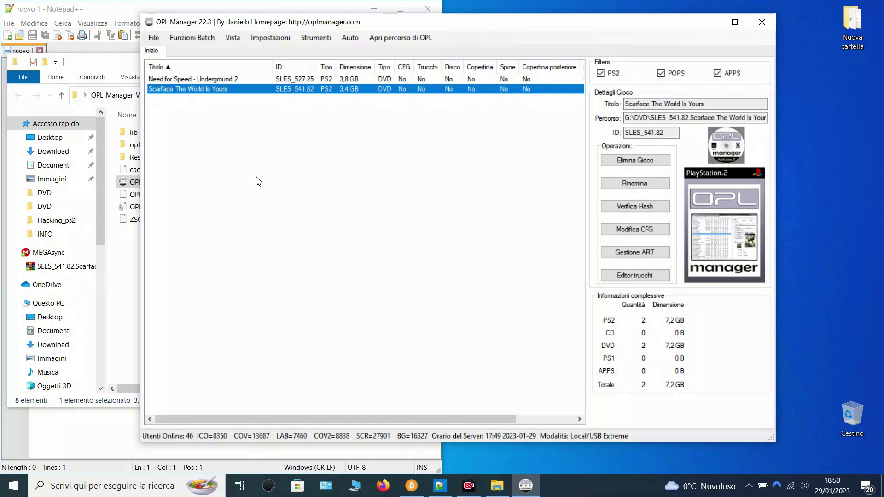
Apply the server's front cover, spine and back cover to Need for Speed - Underground 2 in the ART management.
{"action": "left_click", "coordinate": [234, 80]}
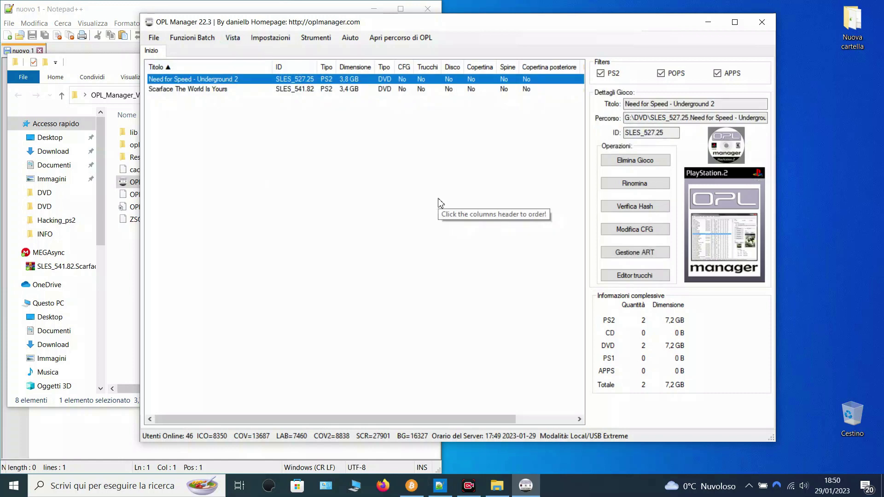
{"action": "left_click", "coordinate": [640, 253]}
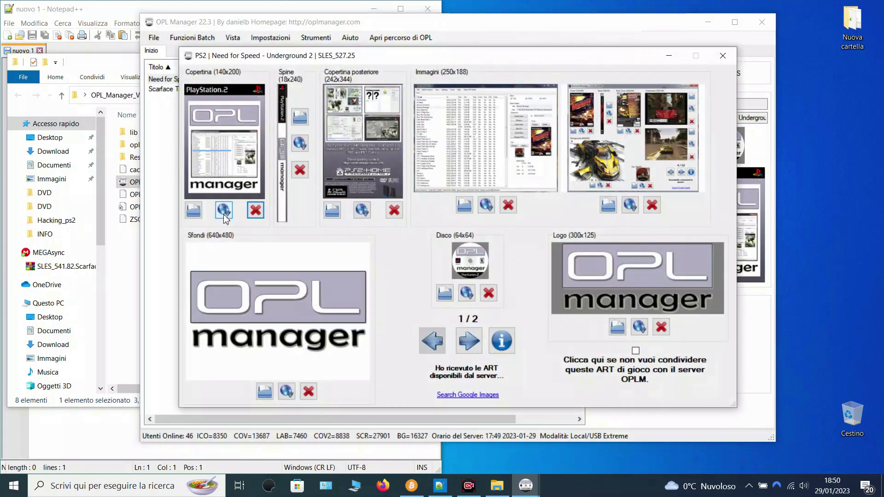
{"action": "left_click", "coordinate": [224, 213]}
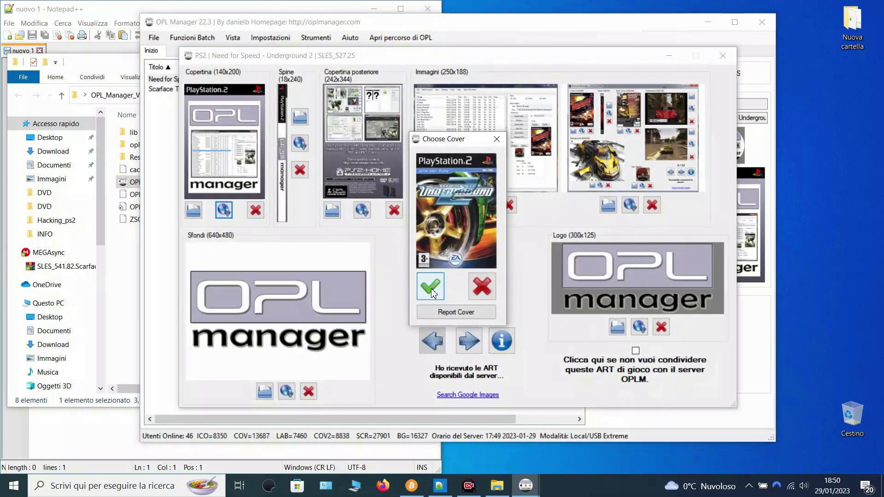
{"action": "left_click", "coordinate": [436, 295]}
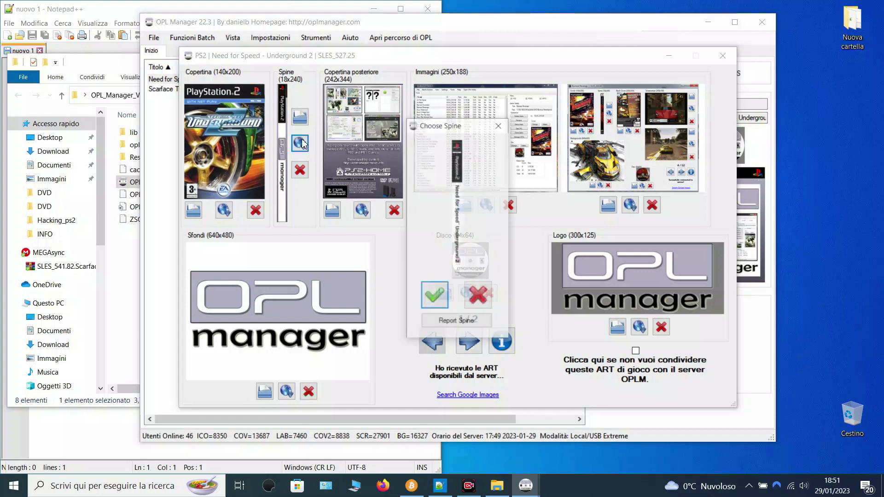
{"action": "left_click", "coordinate": [443, 300]}
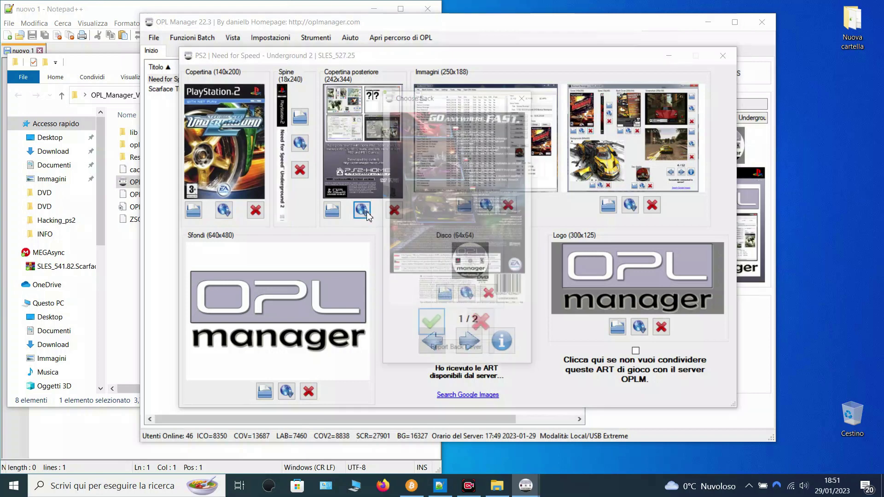
{"action": "left_click", "coordinate": [438, 327]}
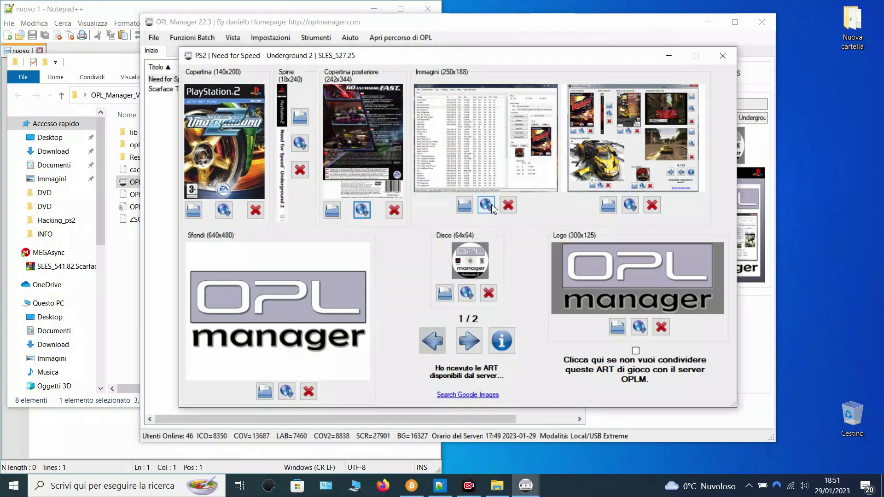
Set an in-game racing screenshot from the server as the game's first image and check the cover preview in the main list.
{"action": "left_click", "coordinate": [452, 277]}
{"action": "left_click", "coordinate": [451, 278]}
{"action": "left_click", "coordinate": [489, 280]}
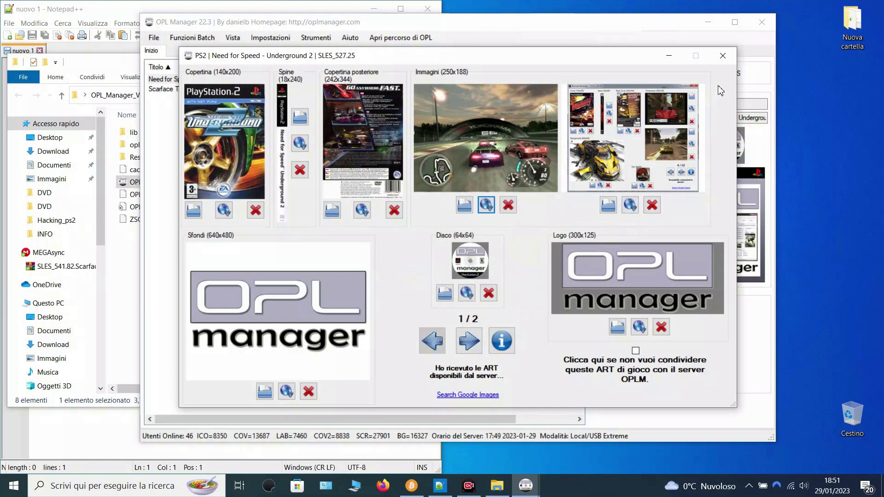
{"action": "left_click", "coordinate": [723, 56]}
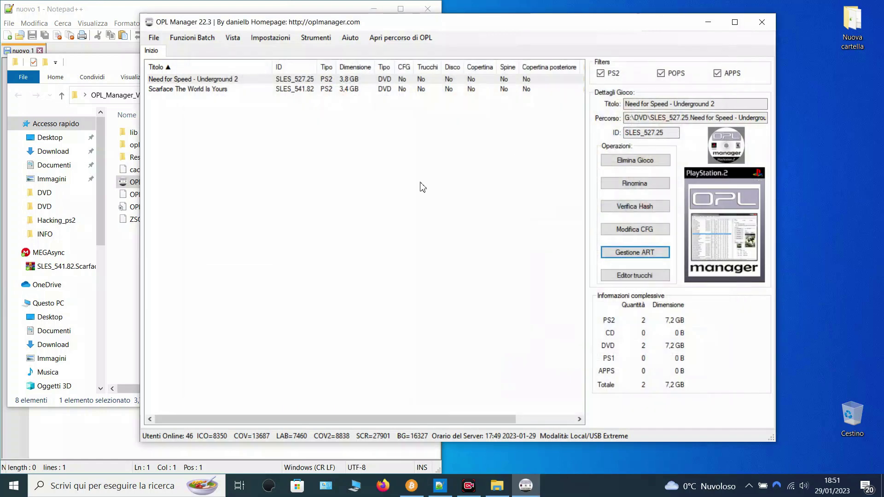
{"action": "left_click", "coordinate": [309, 89]}
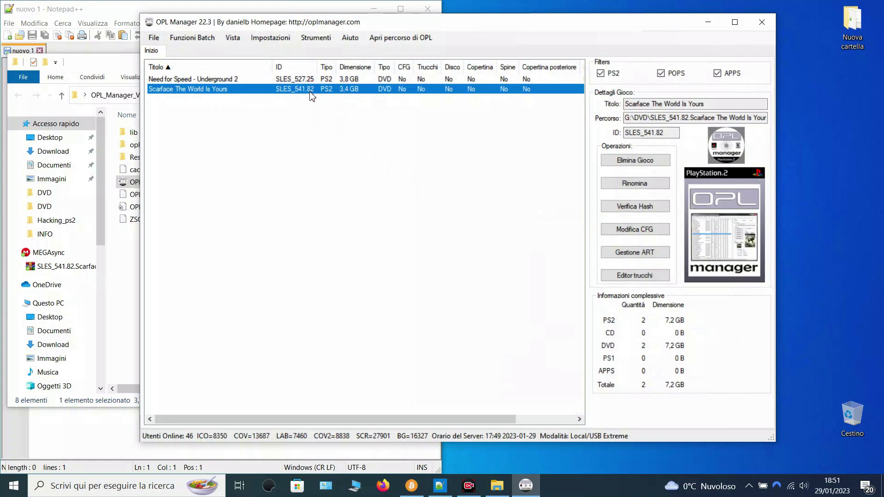
{"action": "left_click", "coordinate": [303, 79]}
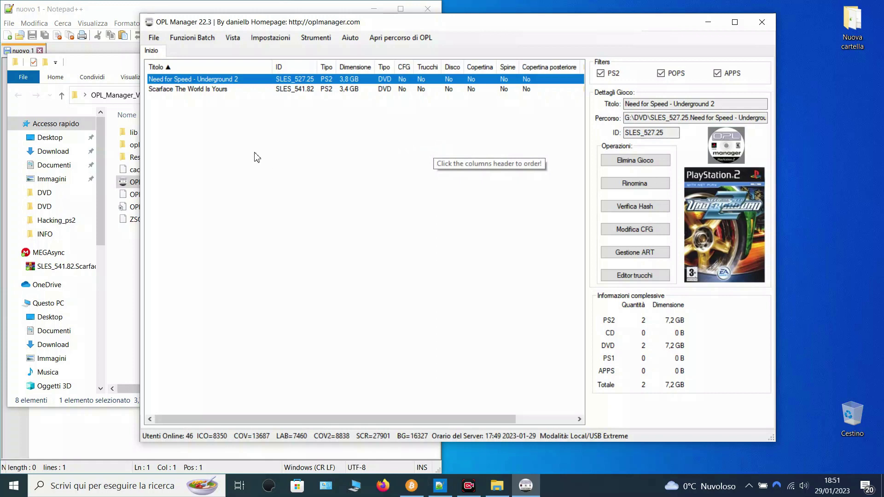
Batch-download all ART types for every listed game with the default download options, without overwriting existing files, and close the download window.
{"action": "left_click", "coordinate": [199, 40]}
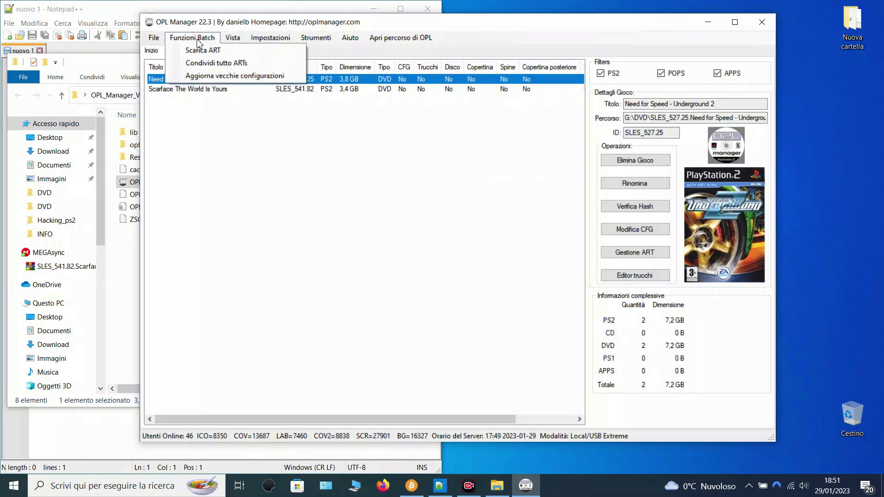
{"action": "left_click", "coordinate": [200, 50]}
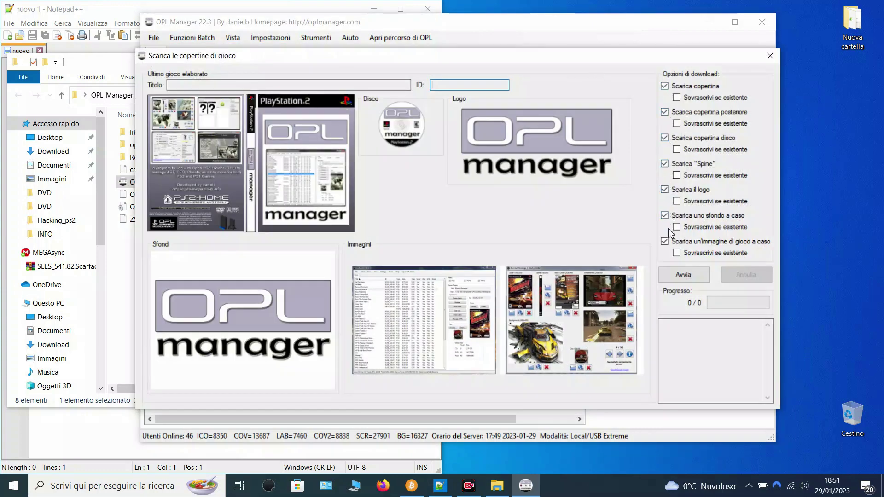
{"action": "left_click", "coordinate": [673, 281]}
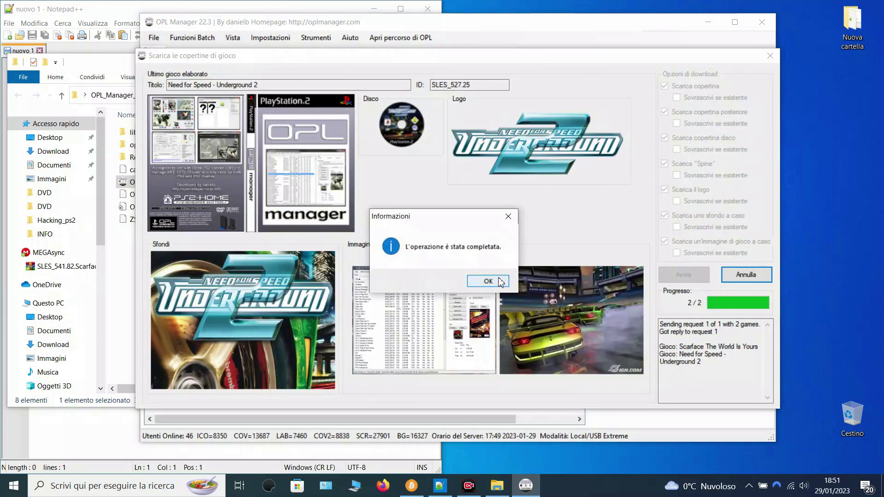
{"action": "left_click", "coordinate": [501, 282]}
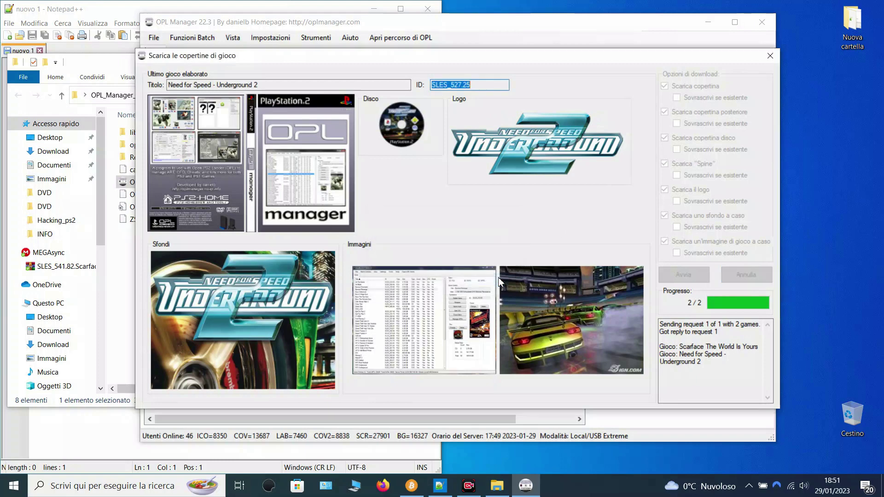
{"action": "left_click", "coordinate": [770, 56]}
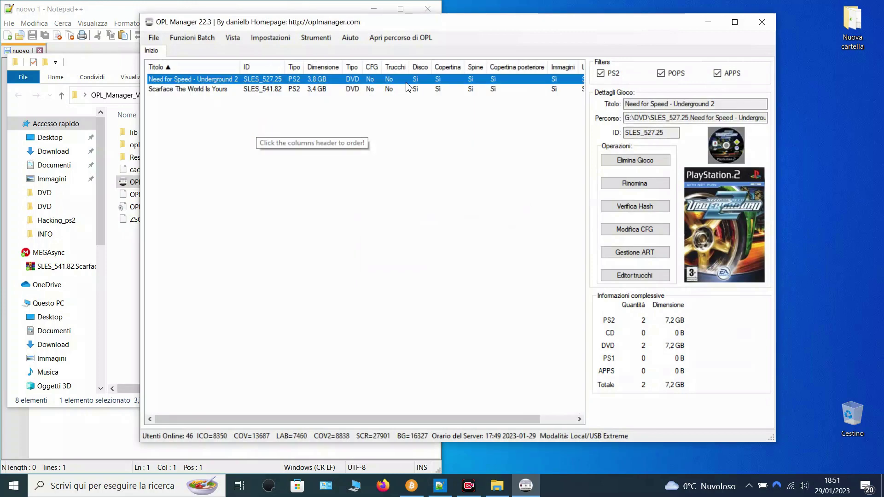
Widen the manager window to show all artwork columns and check the cover previews of Scarface The World Is Yours and Need for Speed - Underground 2.
{"action": "left_click_drag", "start_coordinate": [778, 110], "coordinate": [867, 115]}
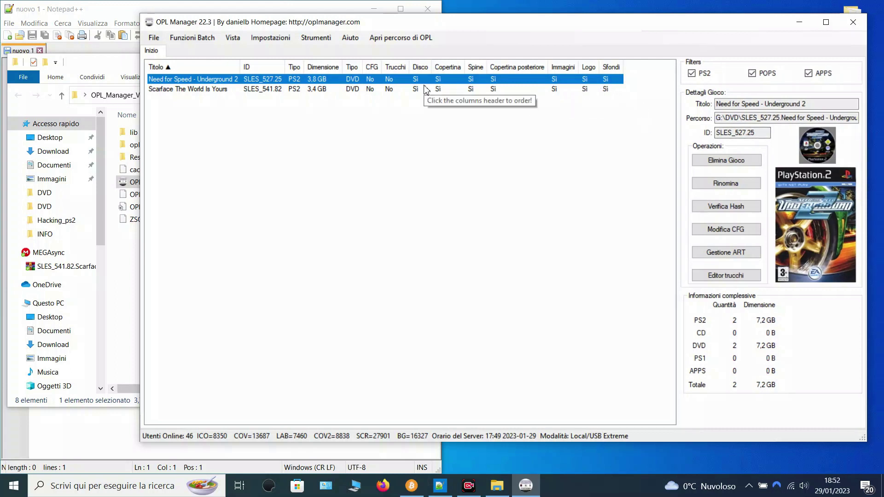
{"action": "left_click", "coordinate": [362, 89]}
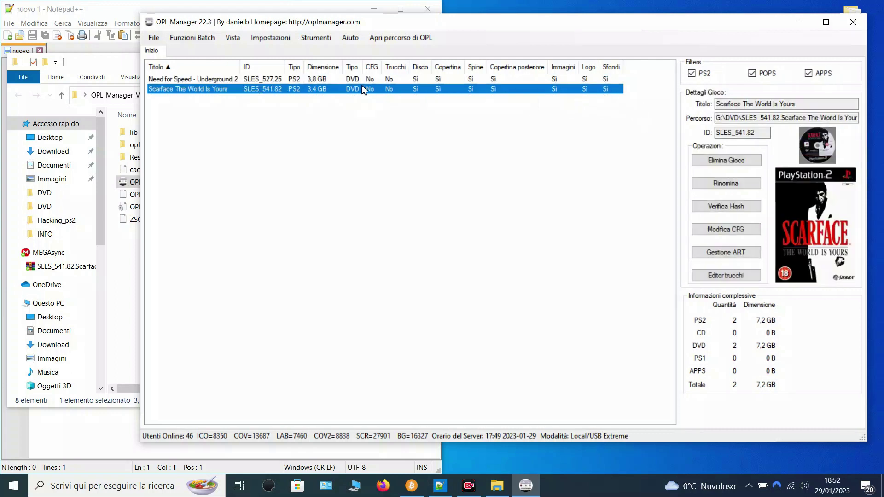
{"action": "left_click", "coordinate": [338, 79]}
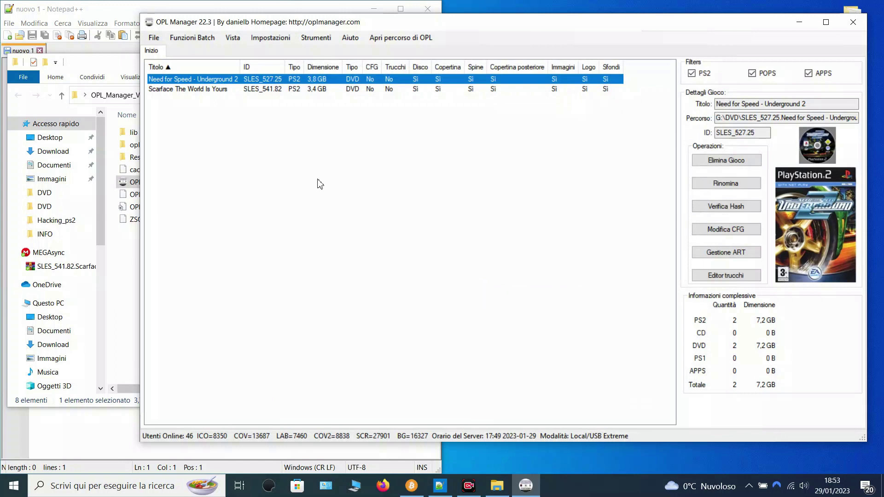
Examine the disc-to-ISO converter, including its bin/nrg/mdf/img/cdi -> ISO mode and image file selection, and close it without converting anything.
{"action": "left_click", "coordinate": [154, 39]}
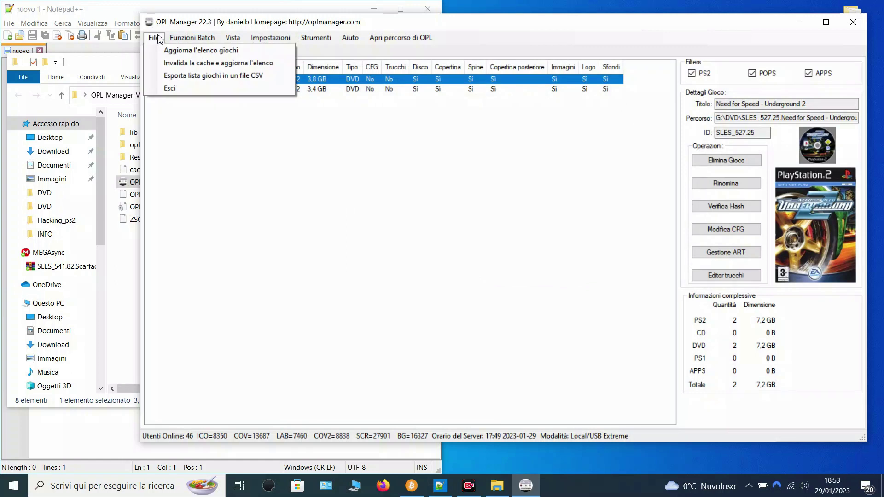
{"action": "mouse_move", "coordinate": [180, 41]}
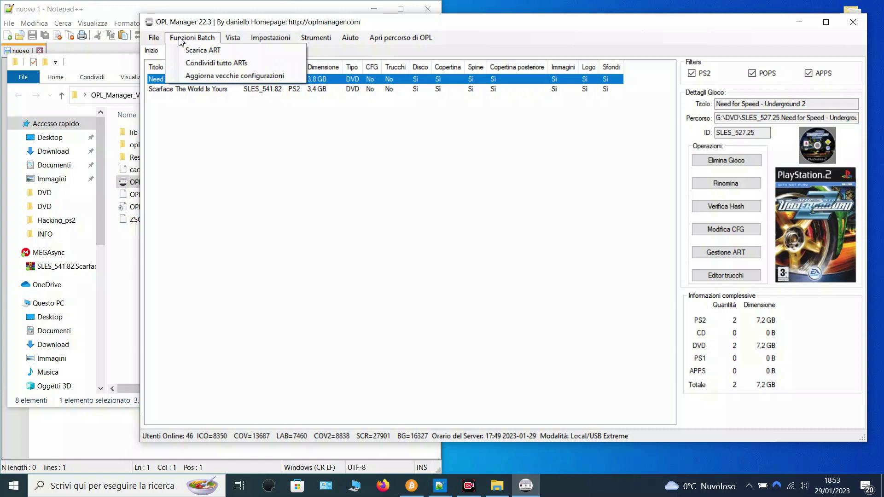
{"action": "mouse_move", "coordinate": [227, 40]}
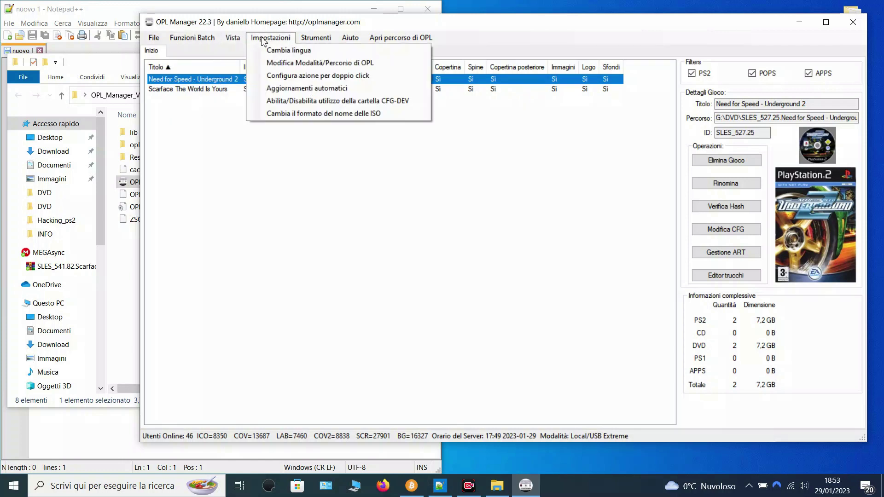
{"action": "mouse_move", "coordinate": [310, 41]}
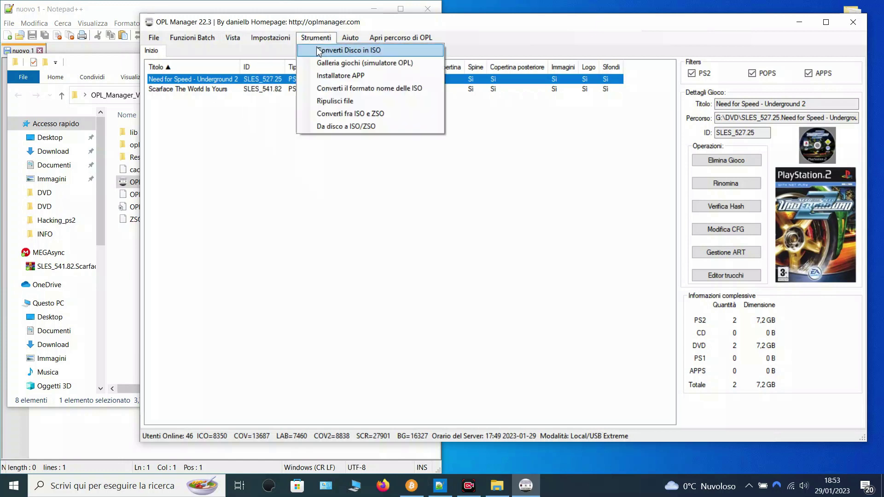
{"action": "left_click", "coordinate": [367, 51]}
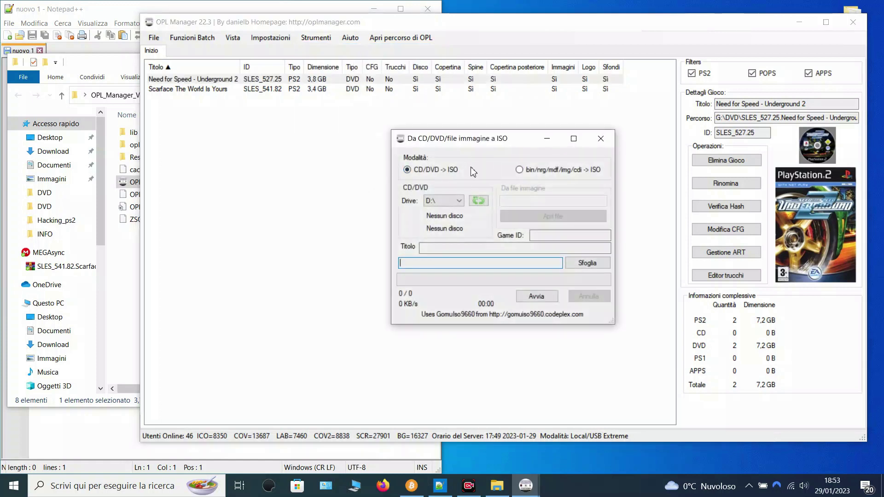
{"action": "left_click", "coordinate": [520, 171]}
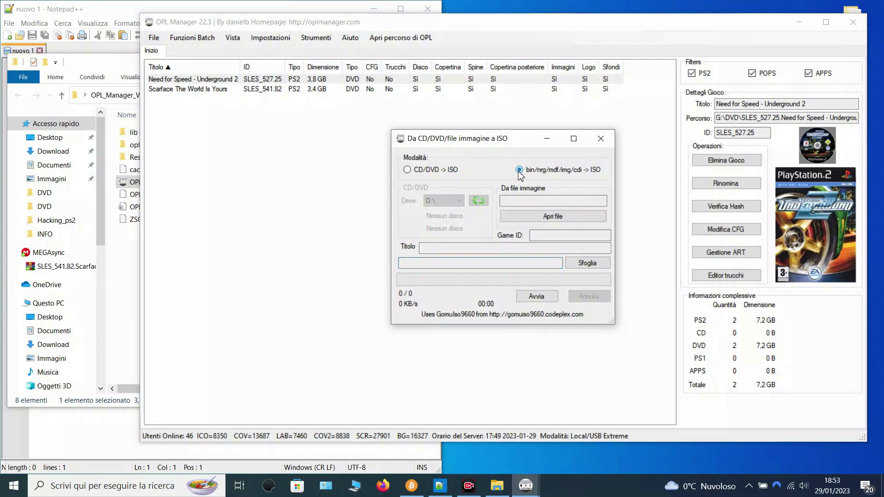
{"action": "left_click", "coordinate": [551, 218]}
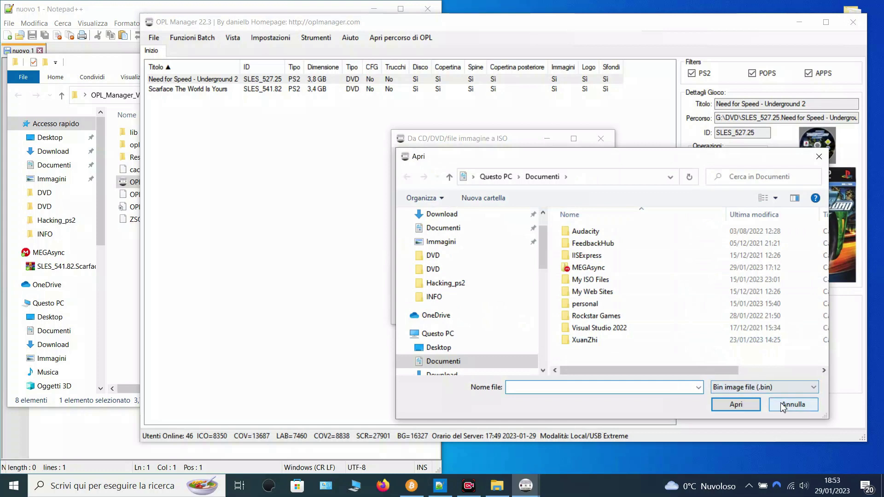
{"action": "left_click", "coordinate": [782, 407]}
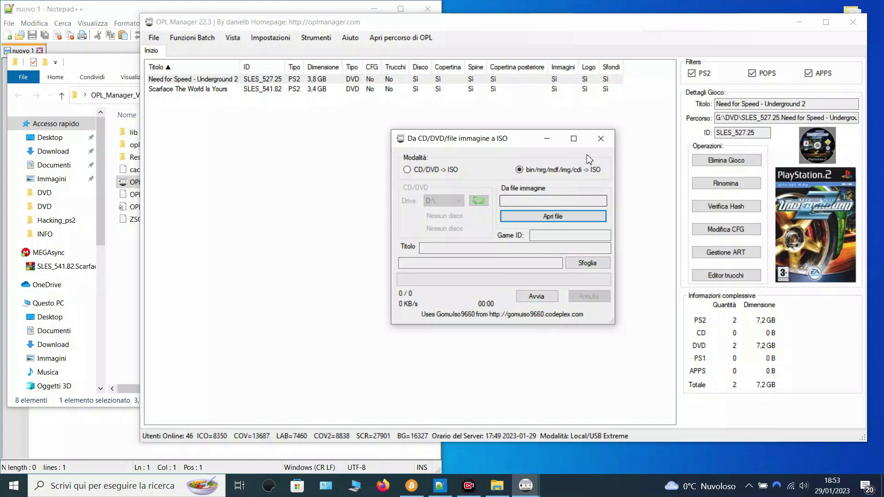
{"action": "left_click", "coordinate": [601, 140]}
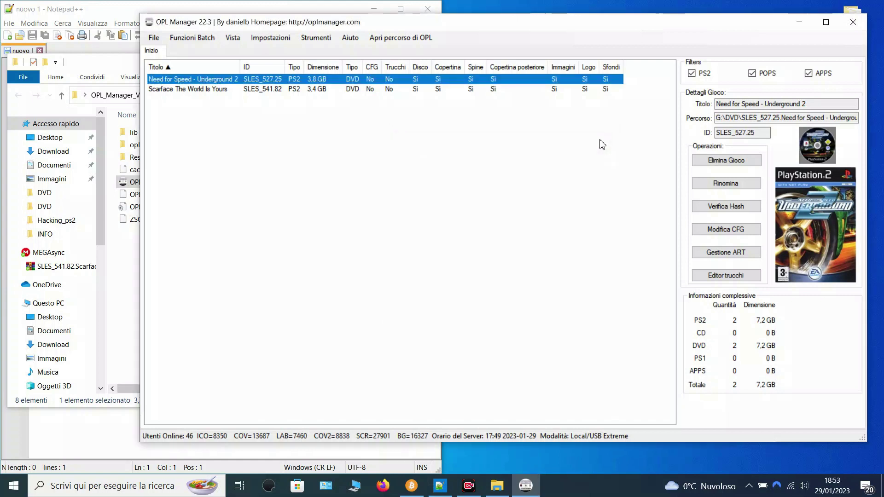
{"action": "left_click", "coordinate": [325, 41]}
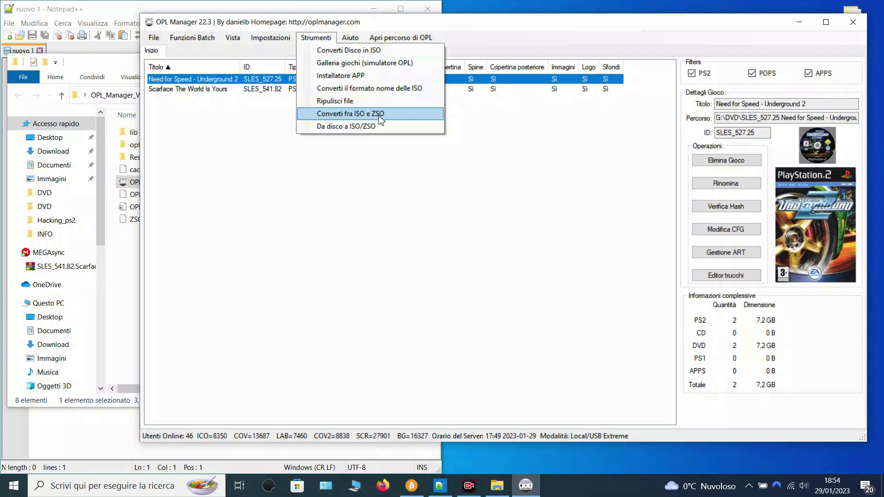
{"action": "mouse_move", "coordinate": [352, 41]}
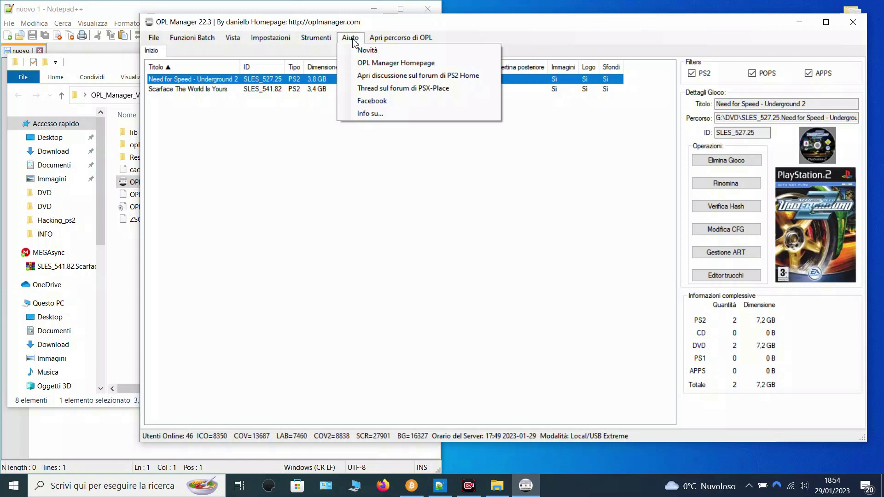
{"action": "left_click", "coordinate": [352, 41]}
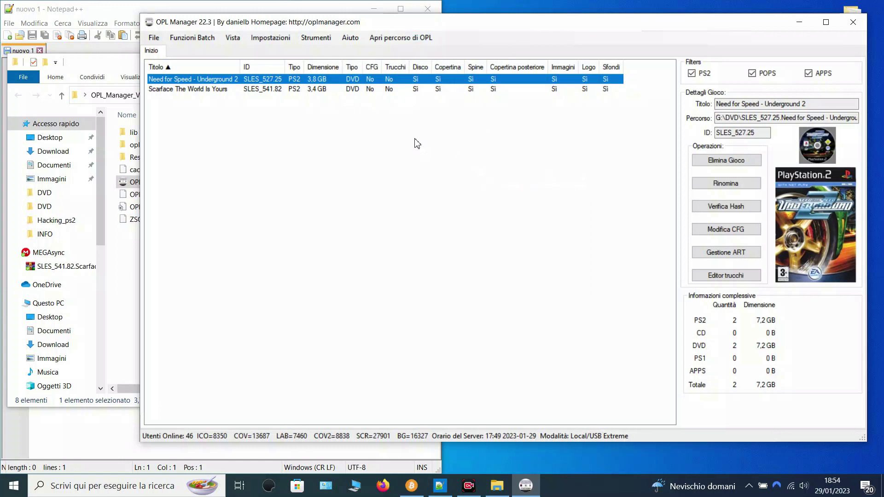
Exit the game manager and return to the OPL_Manager_V22.3 folder.
{"action": "left_click", "coordinate": [154, 38]}
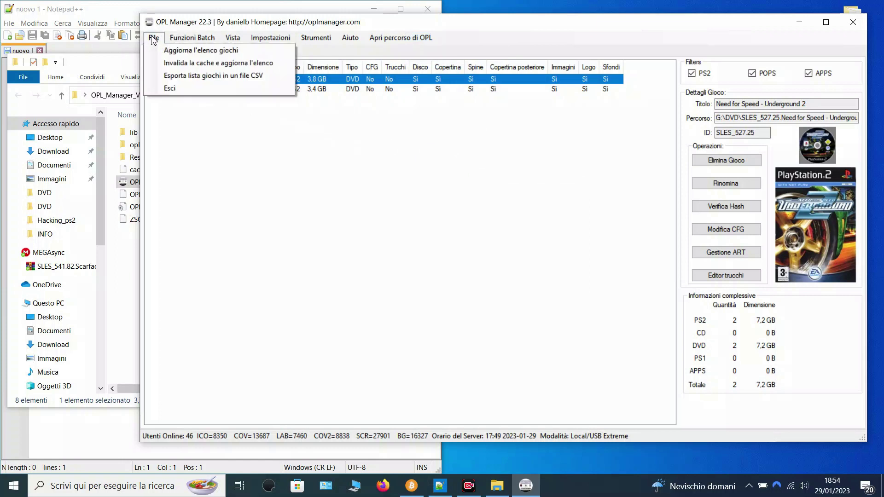
{"action": "left_click", "coordinate": [165, 88]}
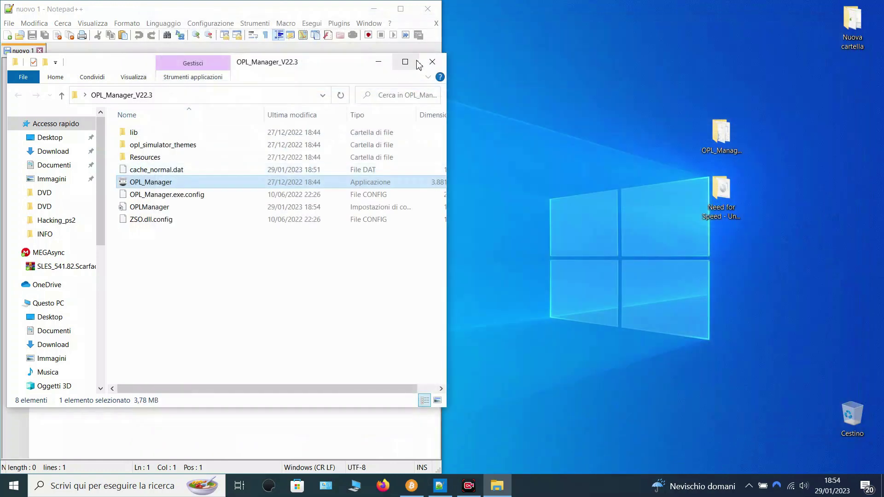